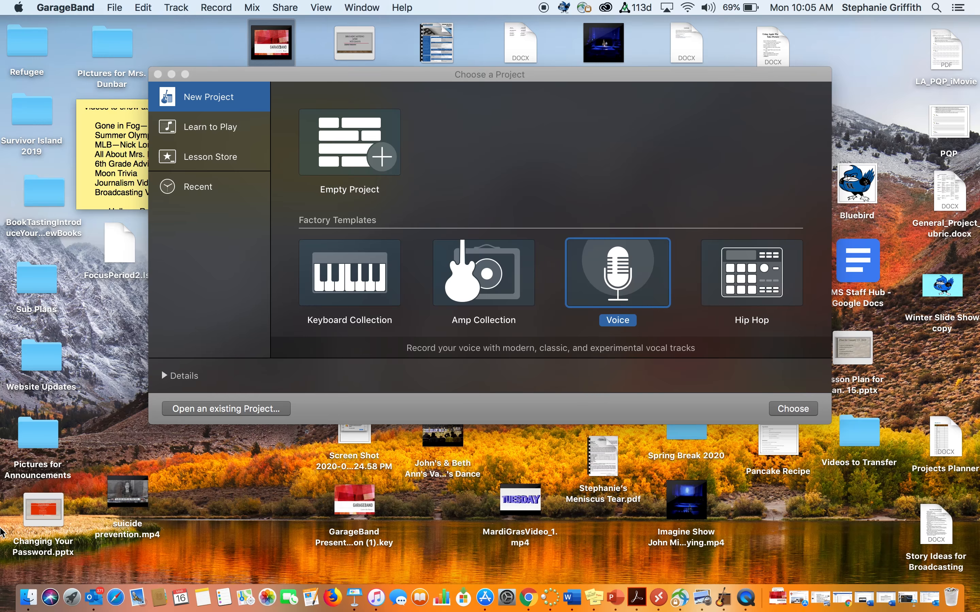
# Create a new GarageBand project from the Voice factory template.
pyautogui.click(73, 599)
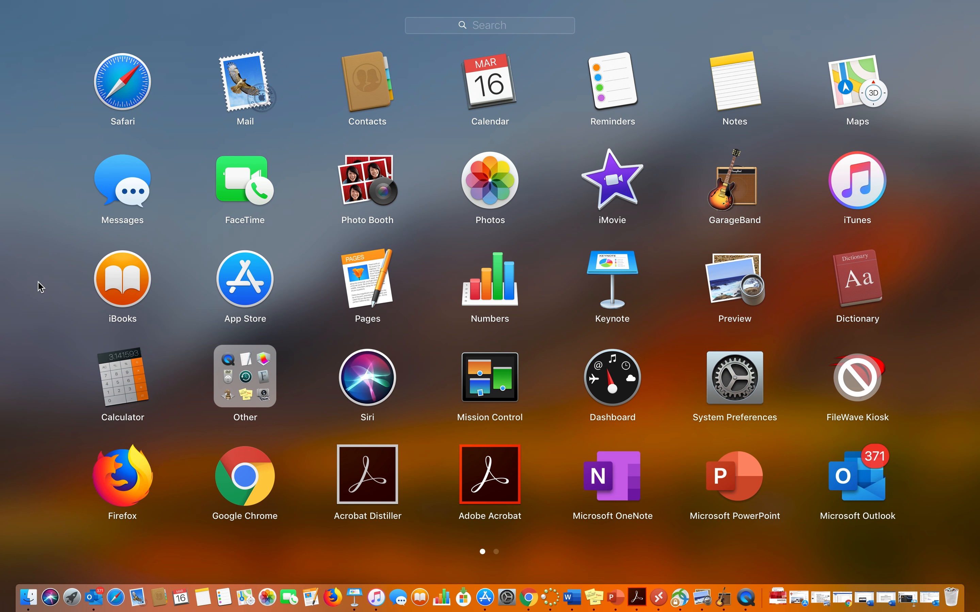
pyautogui.click(41, 300)
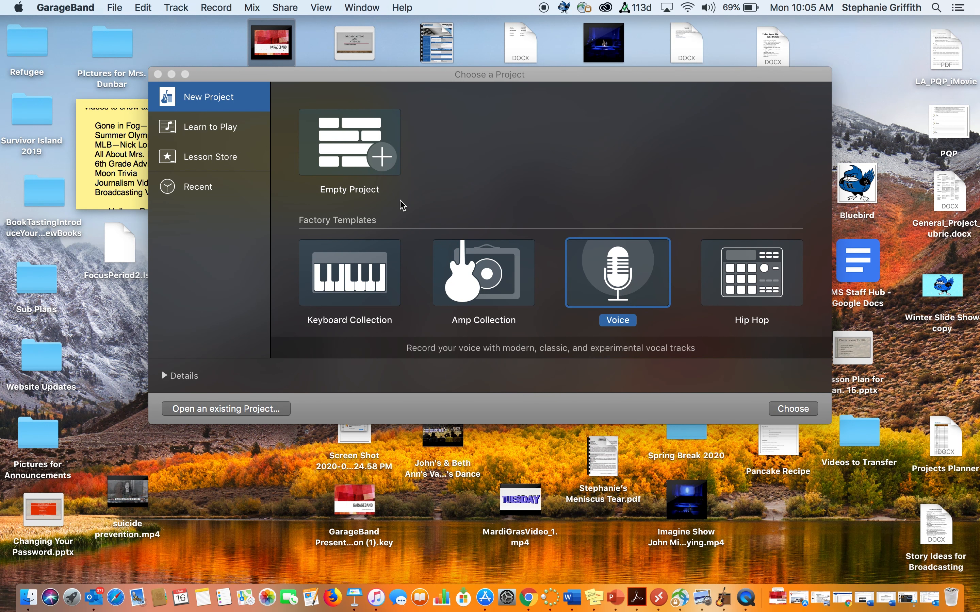
pyautogui.click(348, 154)
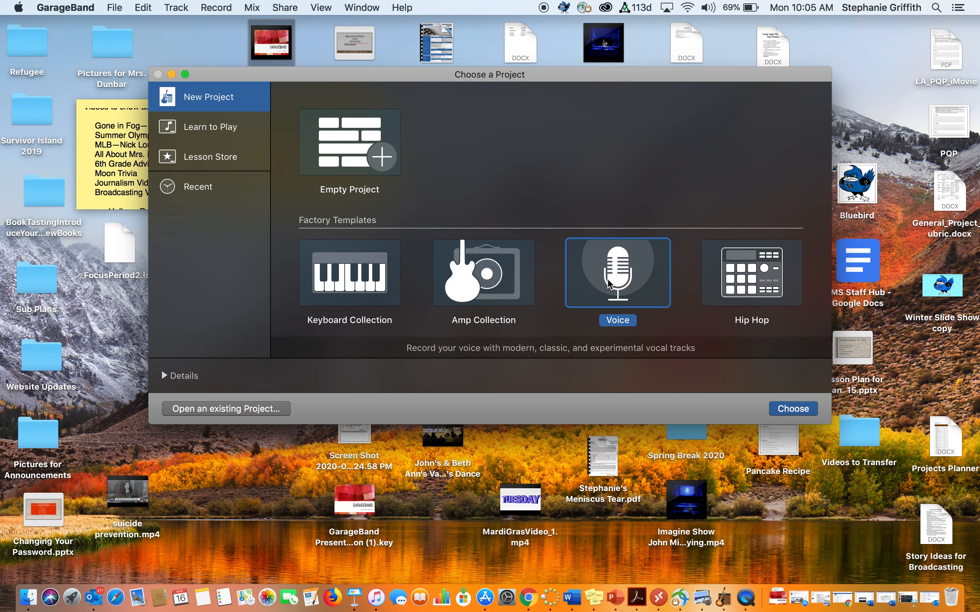
pyautogui.click(784, 410)
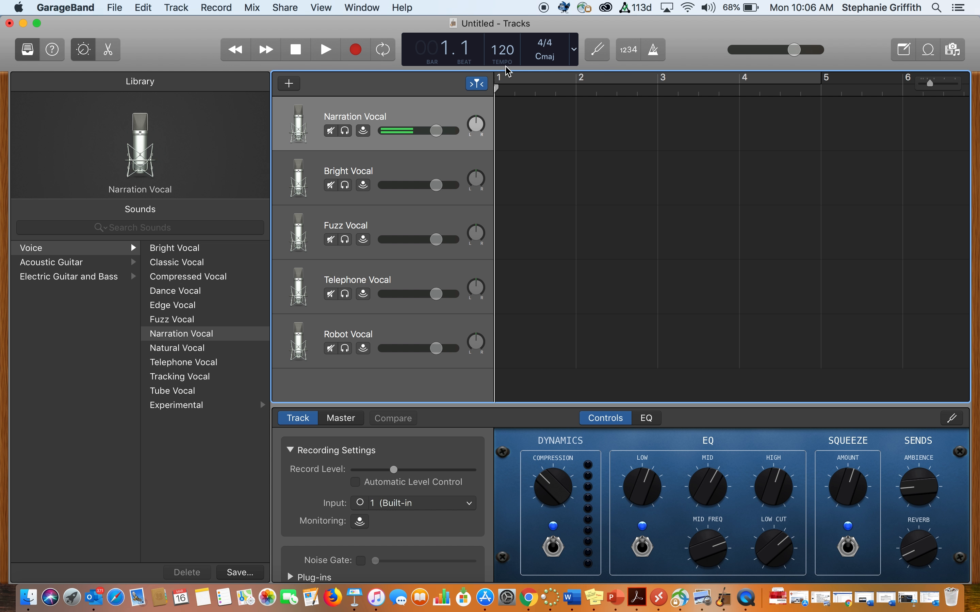
# Set the transport display to Beats & Time and change the Narration Vocal track's sound to Compressed Vocal.
pyautogui.click(579, 57)
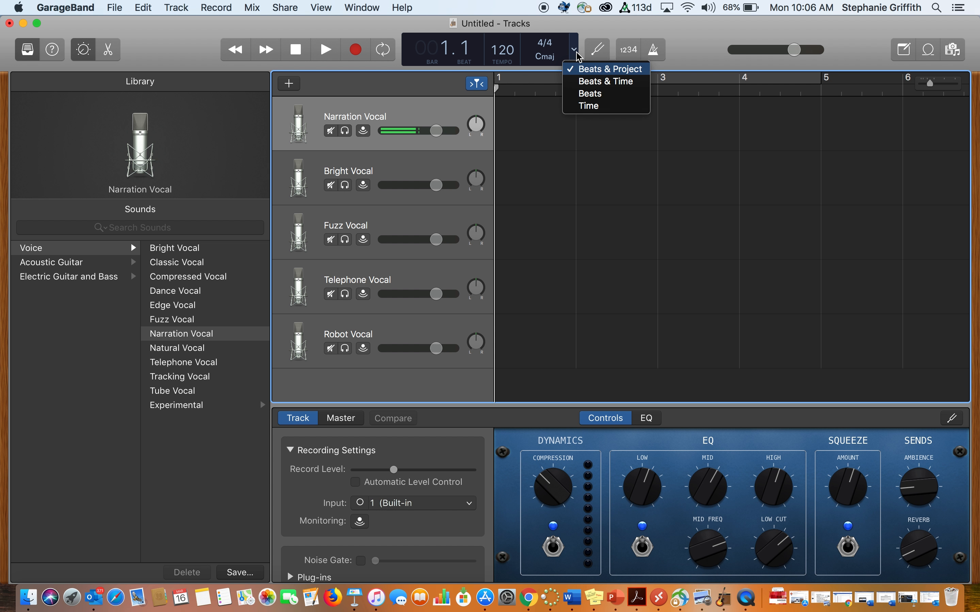
pyautogui.click(578, 81)
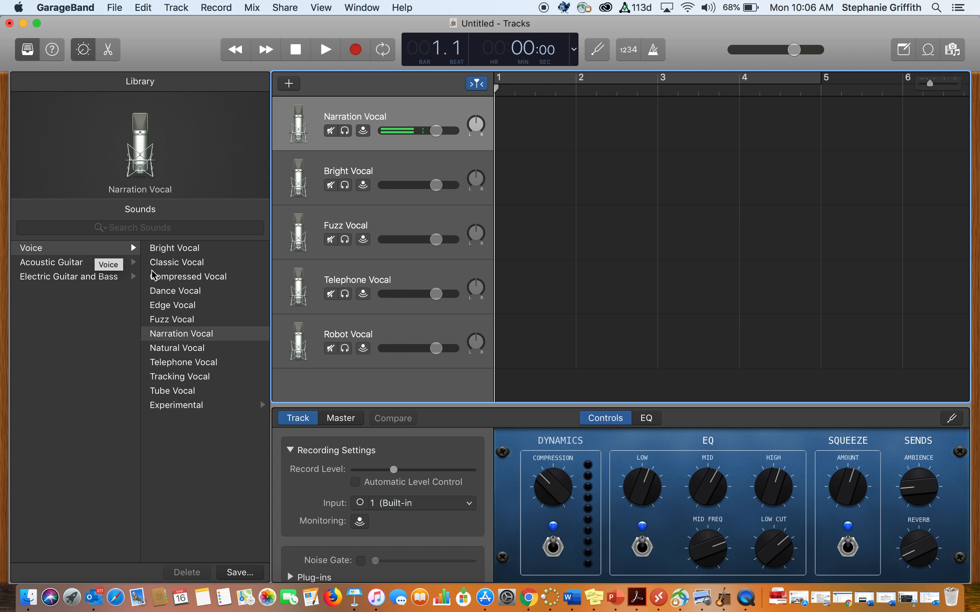
pyautogui.click(163, 279)
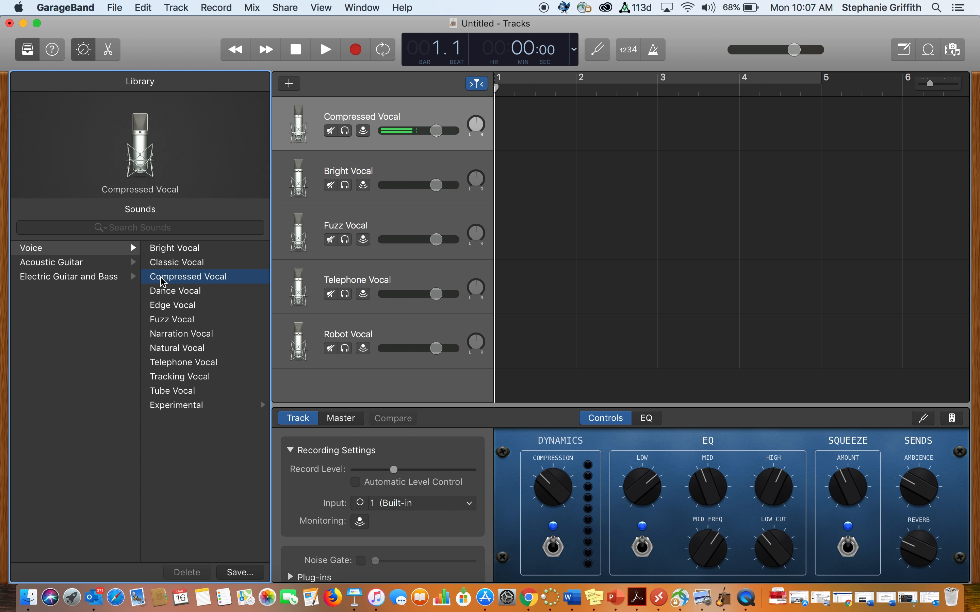
# Open the project's Note Pad and paste the copied podcast script into it.
pyautogui.click(906, 49)
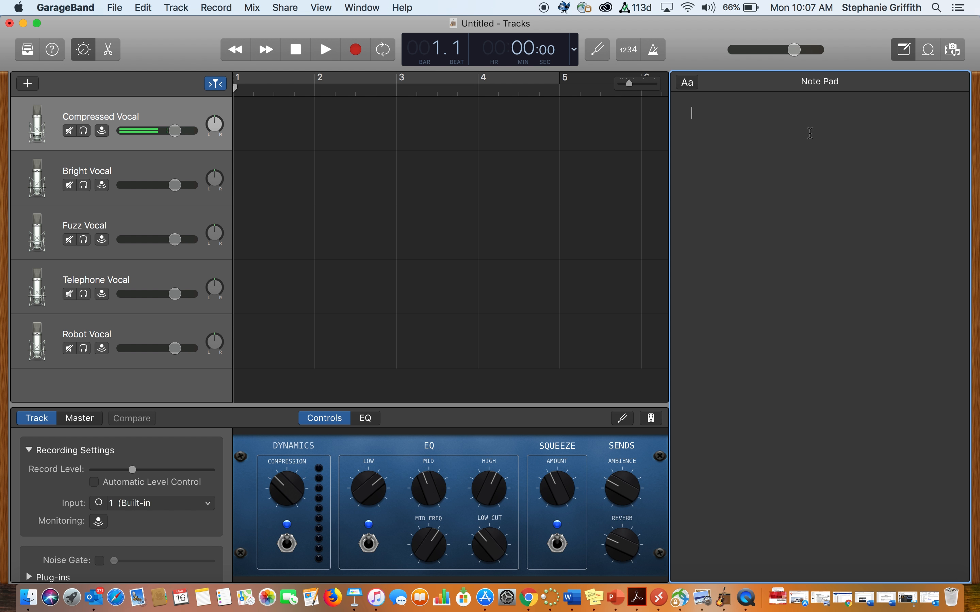
pyautogui.press('super+v')
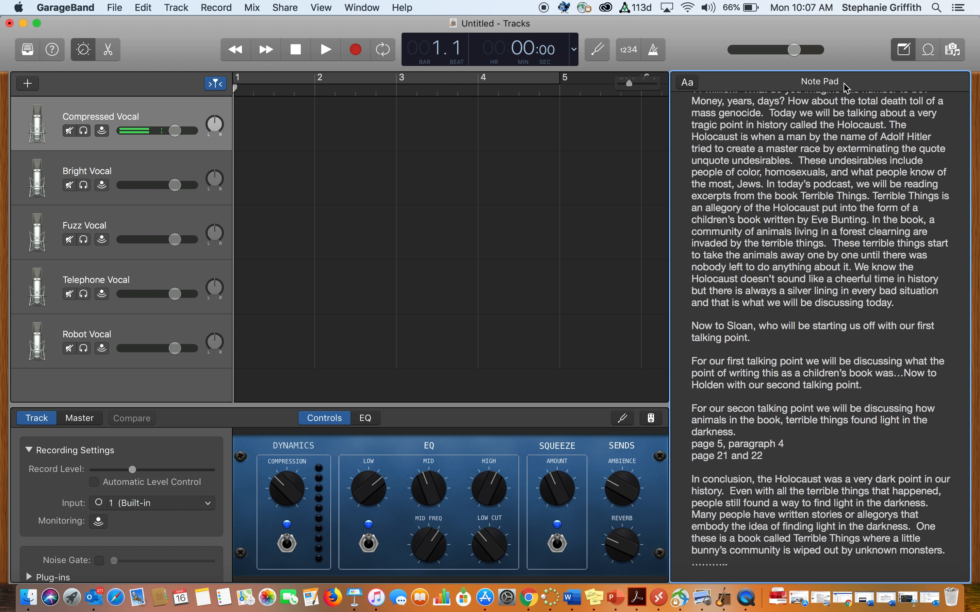
pyautogui.scroll(3, 831, 210)
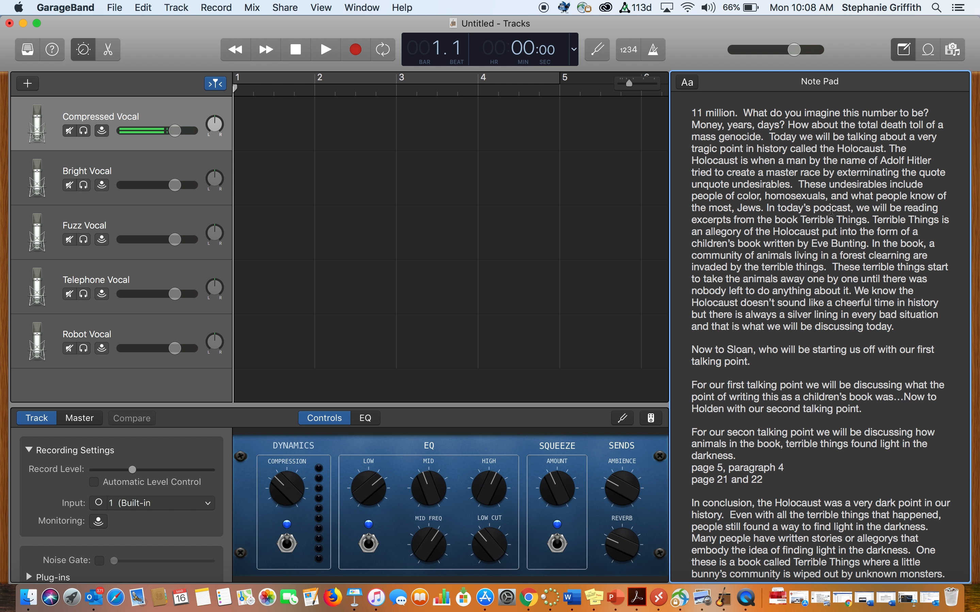
# Record about 28 seconds of narration on the Compressed Vocal track and return the playhead to the start of the project.
pyautogui.click(356, 50)
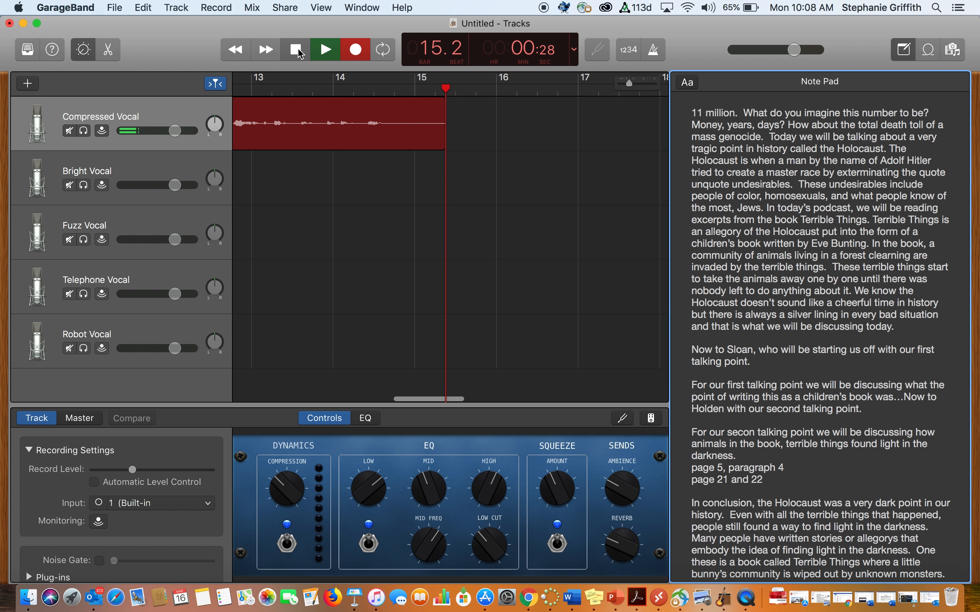
pyautogui.click(300, 50)
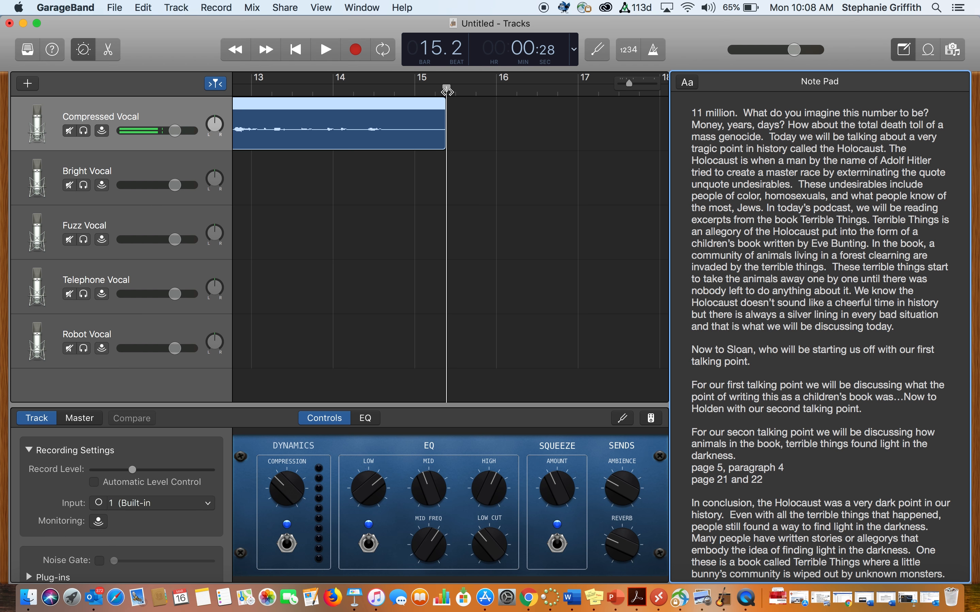
pyautogui.click(447, 90)
pyautogui.moveTo(447, 90); pyautogui.dragTo(228, 85)
# Play back the opening of the recording to find where the unwanted beginning ends.
pyautogui.press('space')
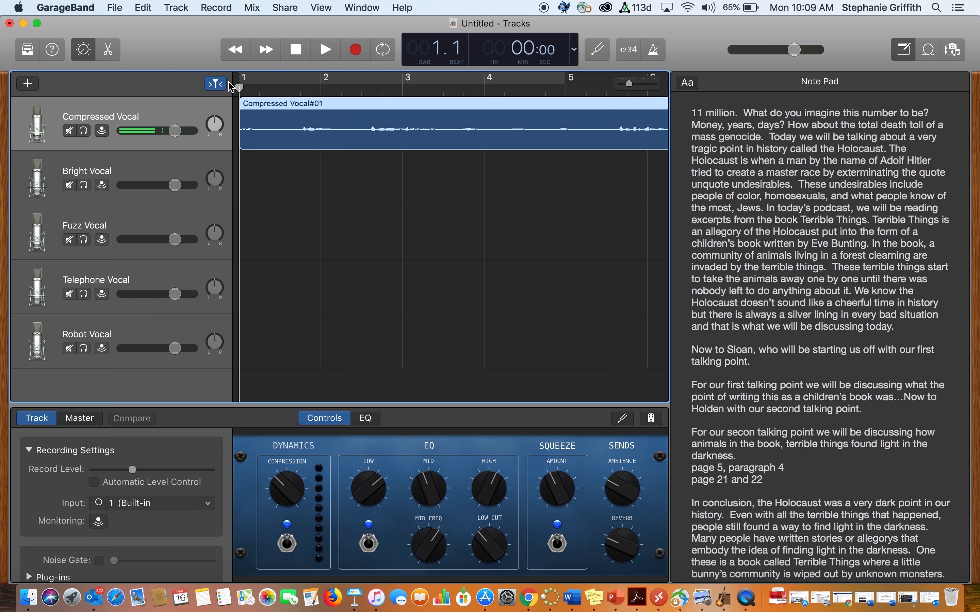
pyautogui.press('space')
pyautogui.press('space')
pyautogui.press('space')
pyautogui.press('space')
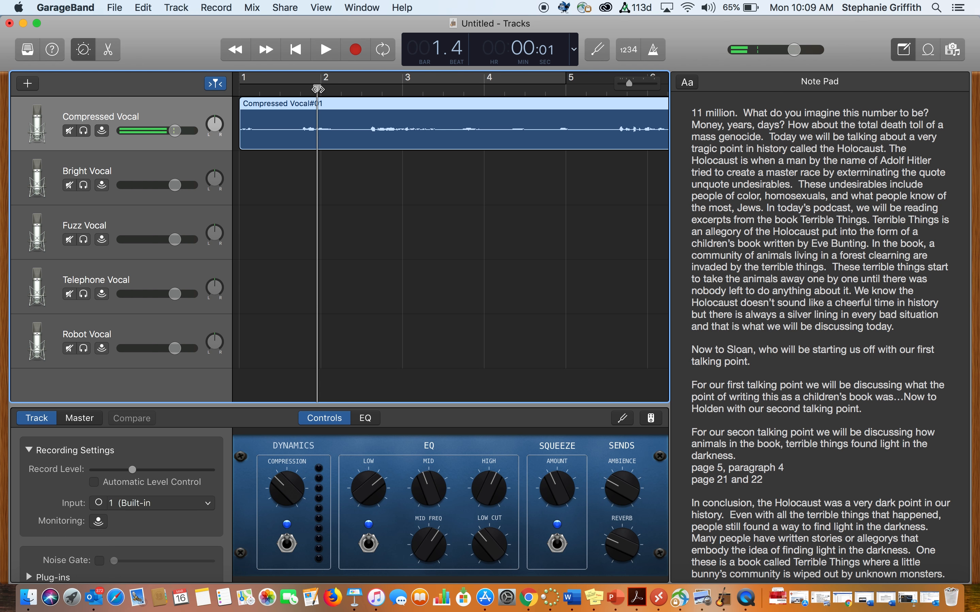
# Split the Compressed Vocal region at bar 1, beat 4, just before the second burst of sound.
pyautogui.moveTo(318, 88); pyautogui.dragTo(301, 89)
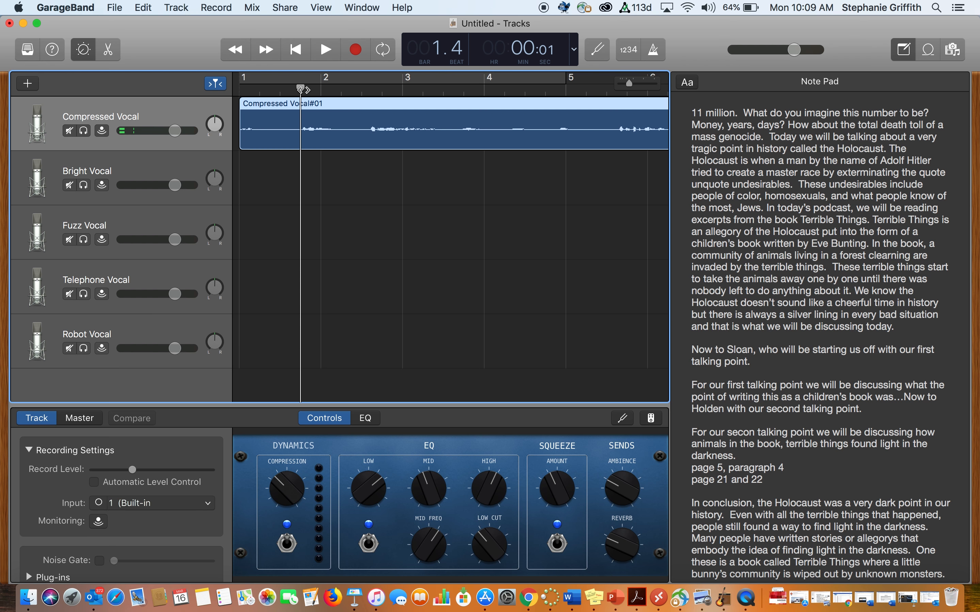
pyautogui.click(145, 8)
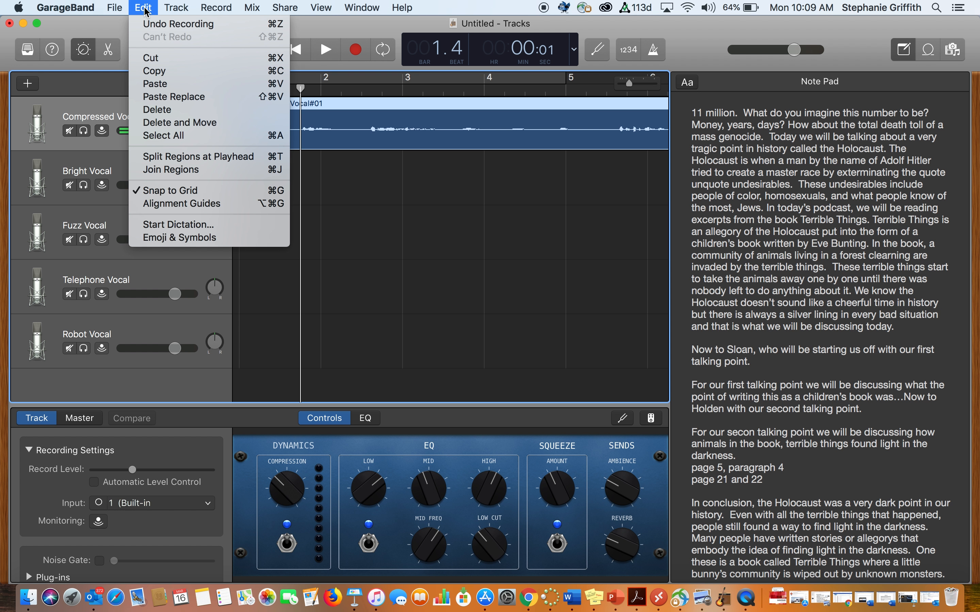
pyautogui.click(184, 156)
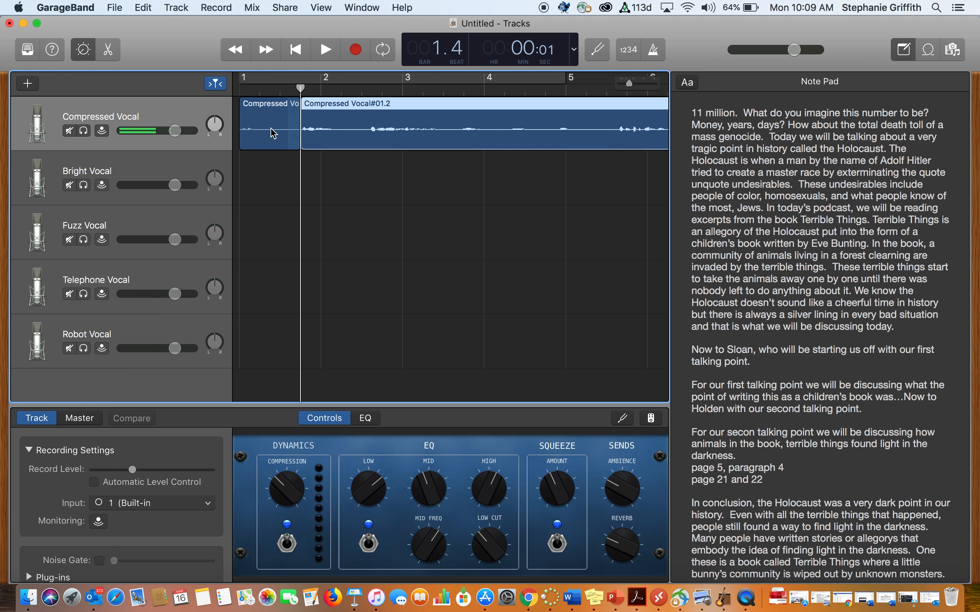
# Delete the short region before the split and move the remaining recording to the start of the timeline.
pyautogui.click(273, 142)
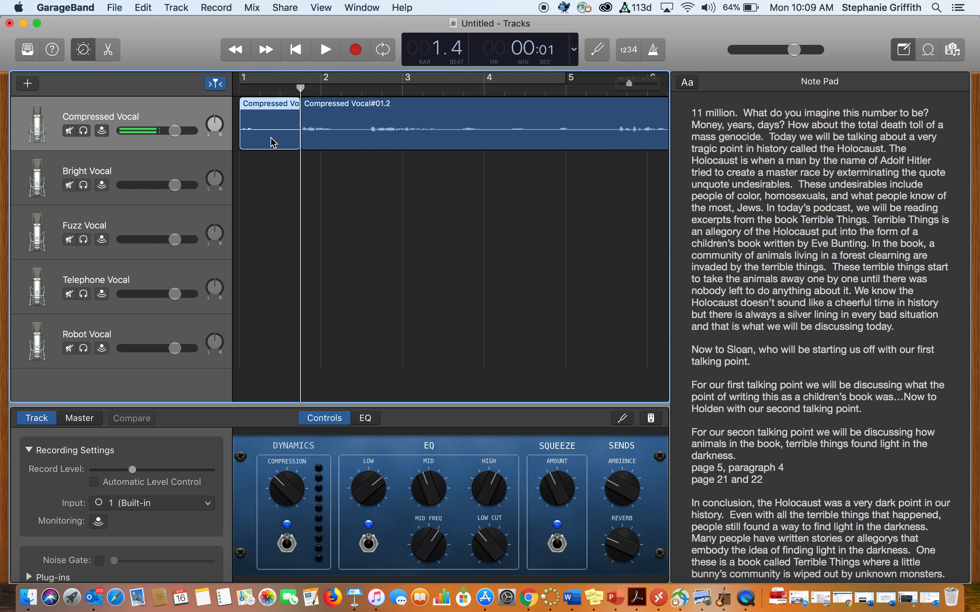
pyautogui.press('Delete')
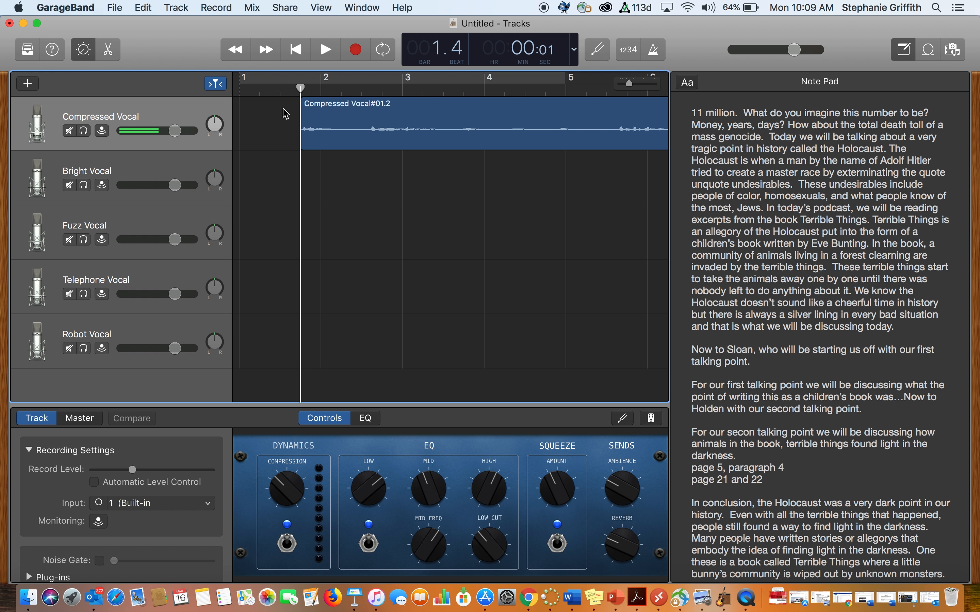
pyautogui.moveTo(342, 125); pyautogui.dragTo(262, 127)
# Play the trimmed recording from the start of the timeline for about two seconds.
pyautogui.moveTo(300, 89); pyautogui.dragTo(242, 92)
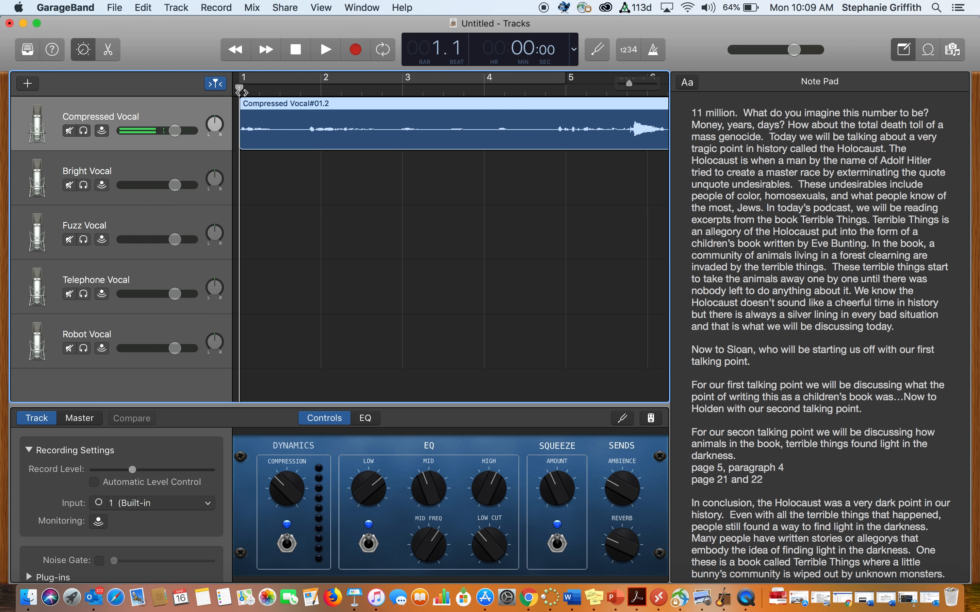
pyautogui.press('space')
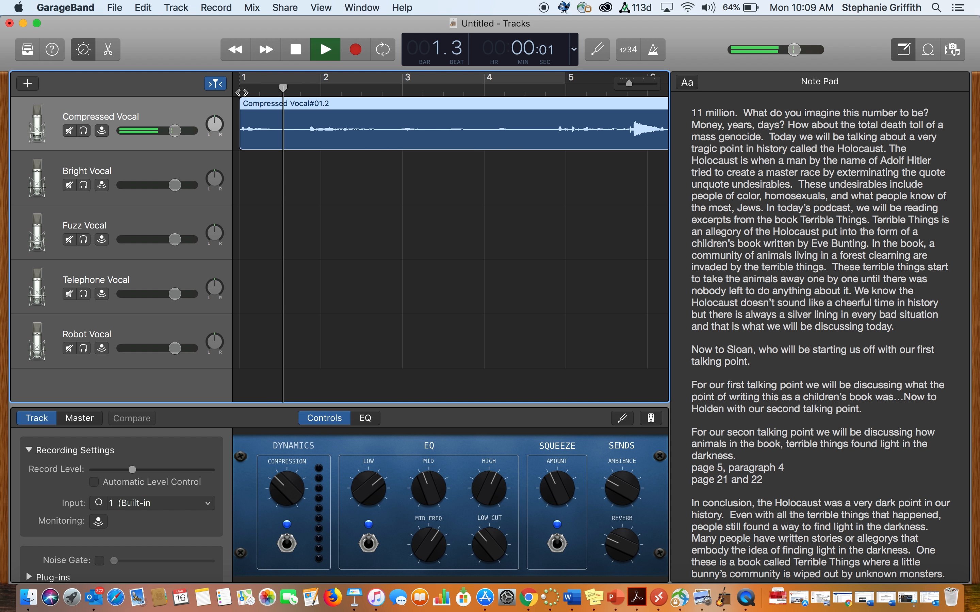
pyautogui.press('space')
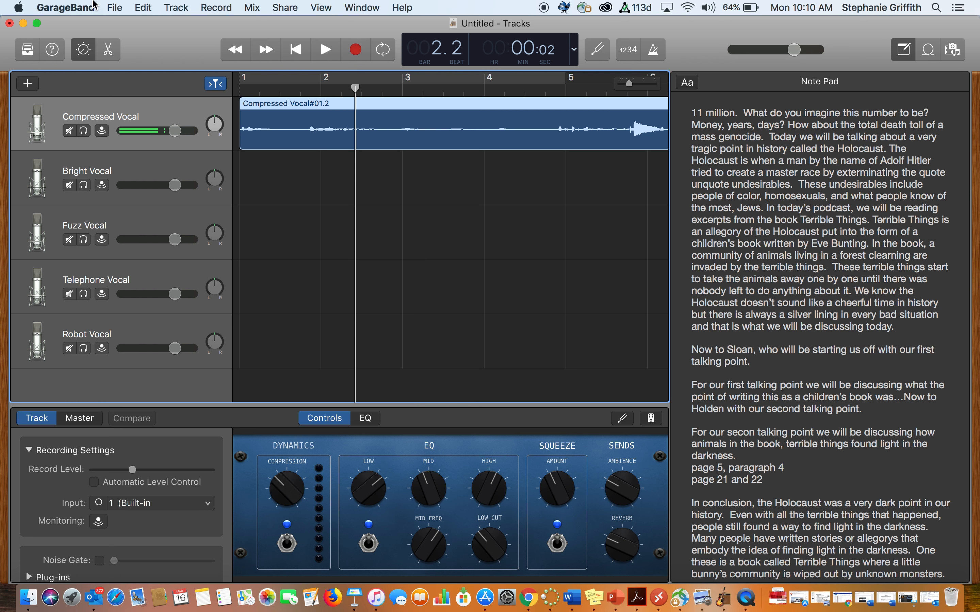
# Save the project as "Podcast Project" in the GarageBand folder.
pyautogui.click(116, 8)
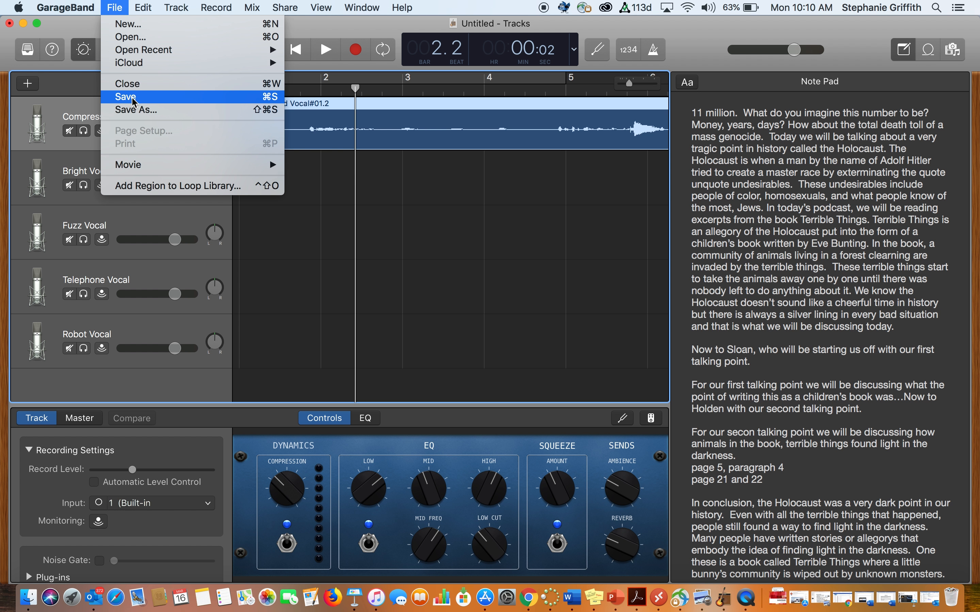
pyautogui.click(137, 108)
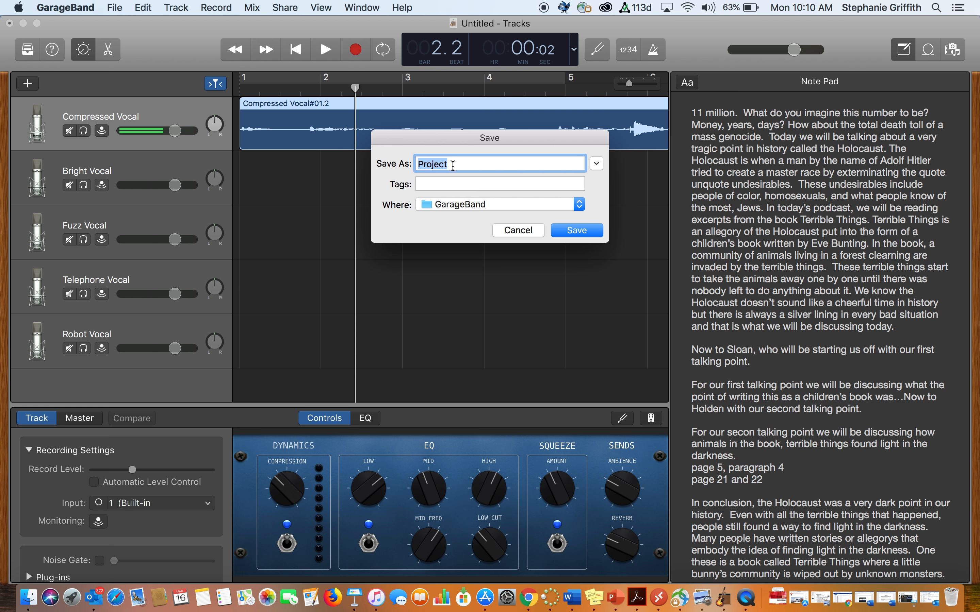
pyautogui.write('Podcasr')
pyautogui.press('BackSpace')
pyautogui.write('t Project')
pyautogui.click(575, 238)
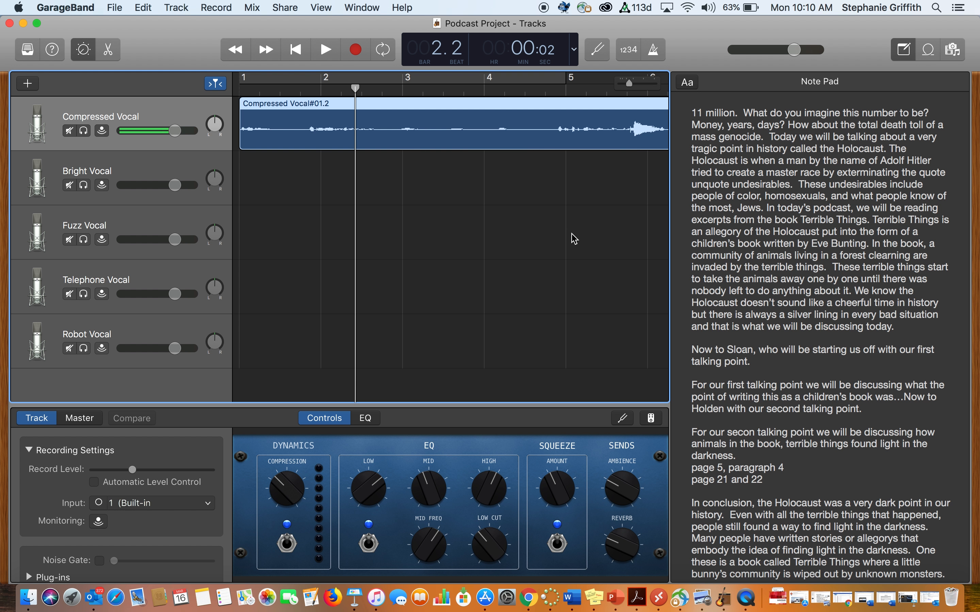
# Close the project and reopen Podcast Project from the recent projects.
pyautogui.click(119, 7)
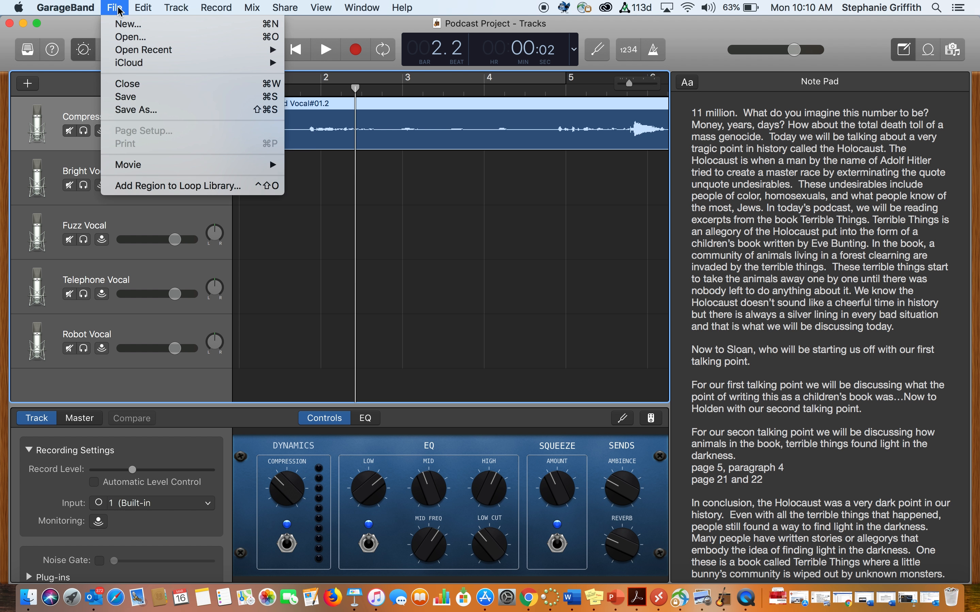
pyautogui.click(132, 88)
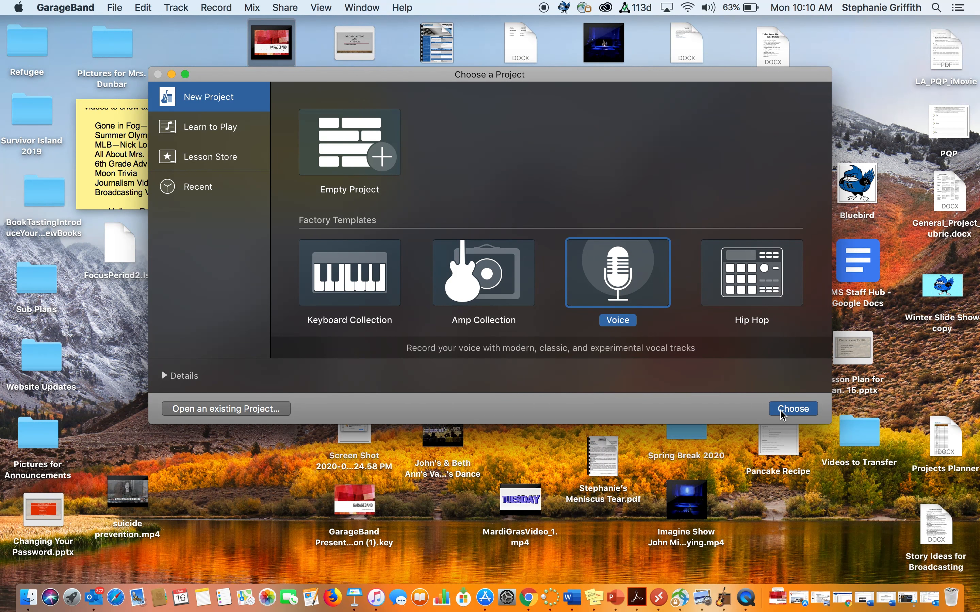
pyautogui.click(199, 192)
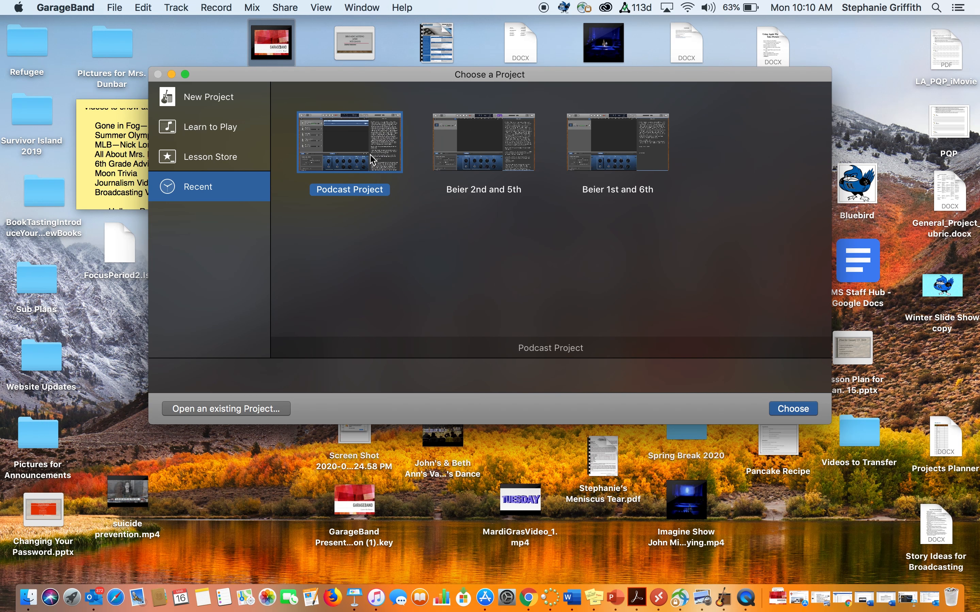
pyautogui.doubleClick(372, 160)
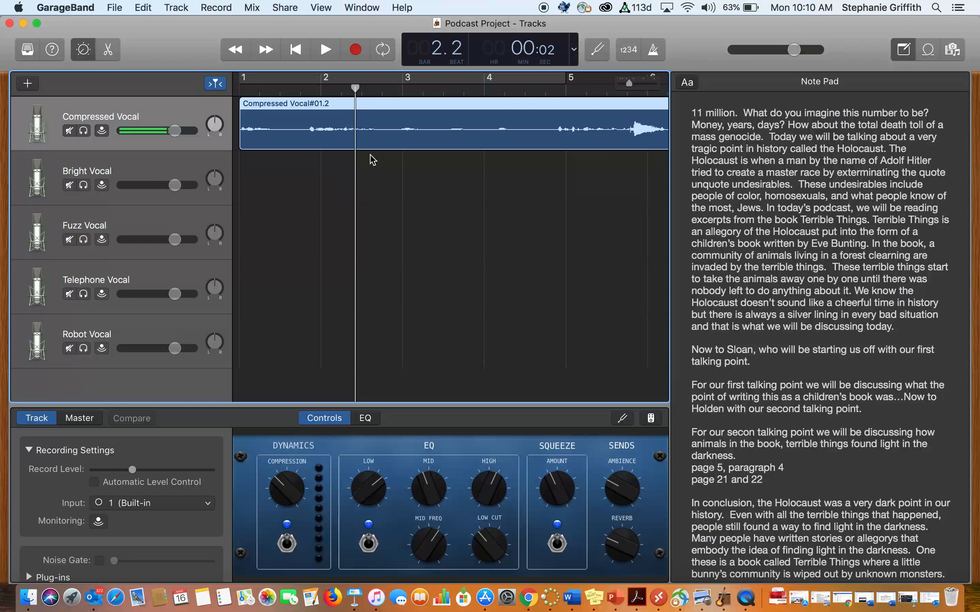